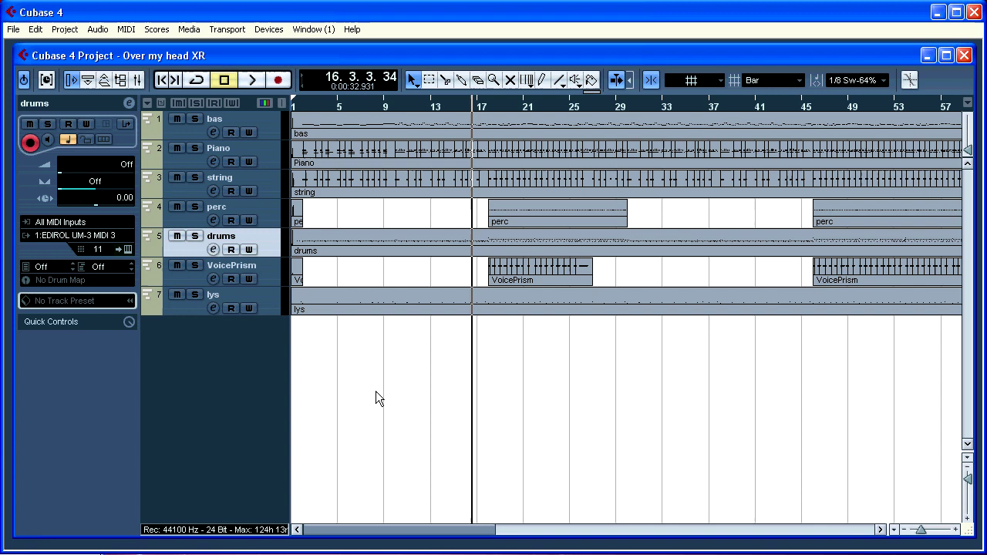
Start playback of the 'Over my head XR' project
key(space)
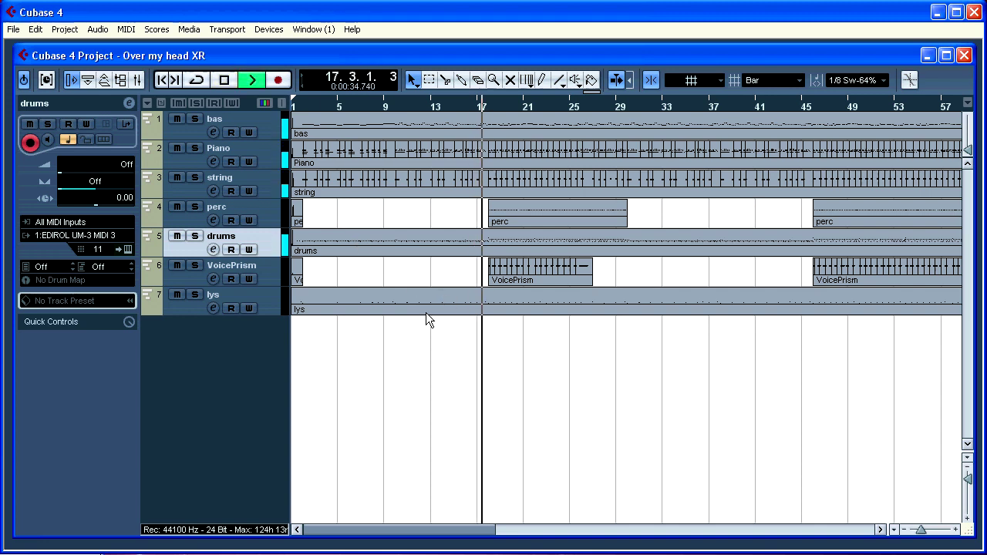
Open the drums part in the Key Editor, zoom in, and confirm a drum note's velocity is 115
double_click(507, 239)
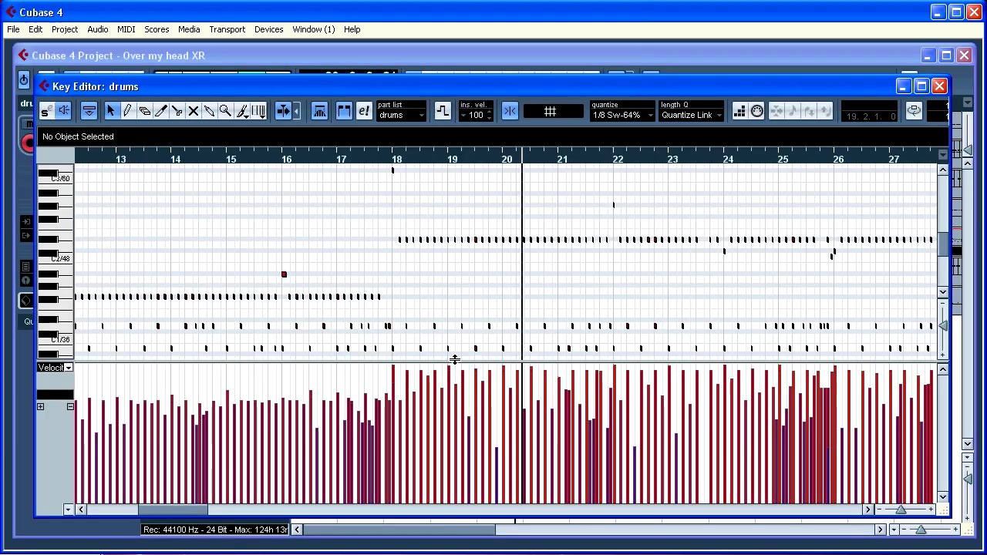
key(h)
key(h)
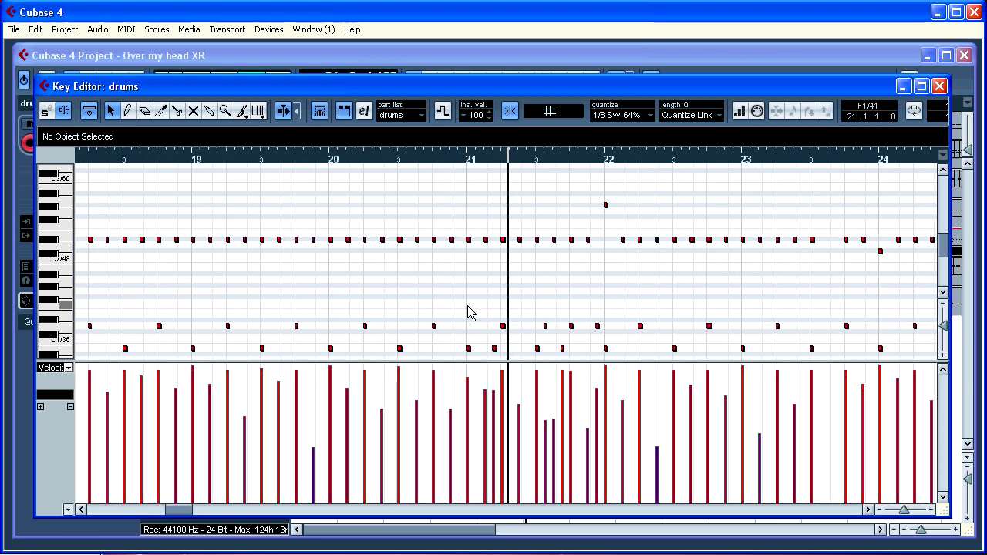
key(h)
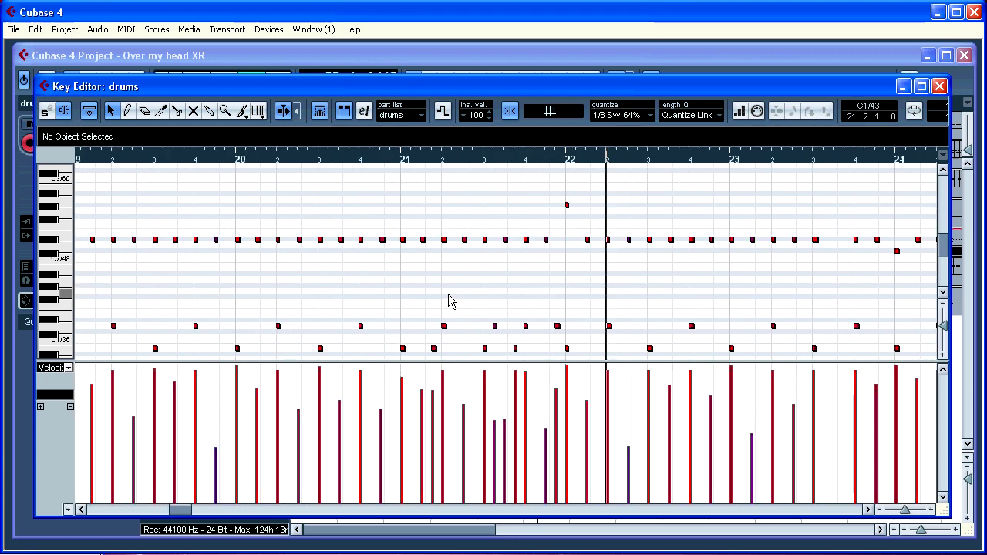
scroll(447, 299, down, 2)
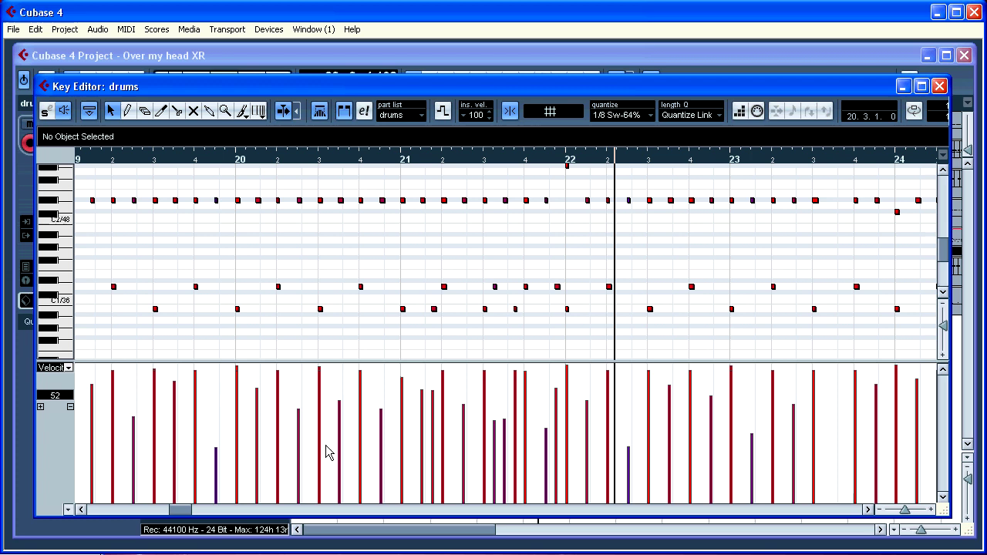
click(358, 286)
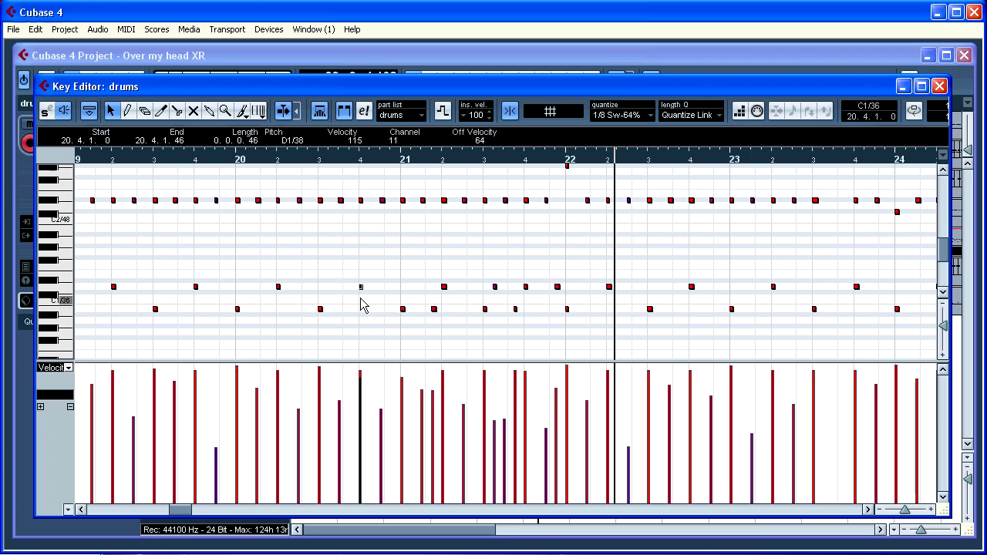
key(h)
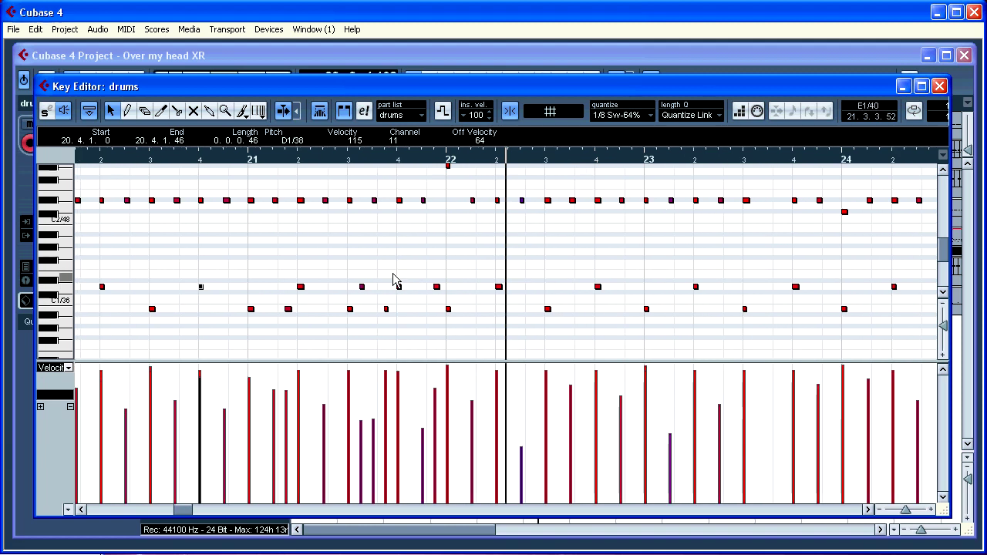
click(368, 251)
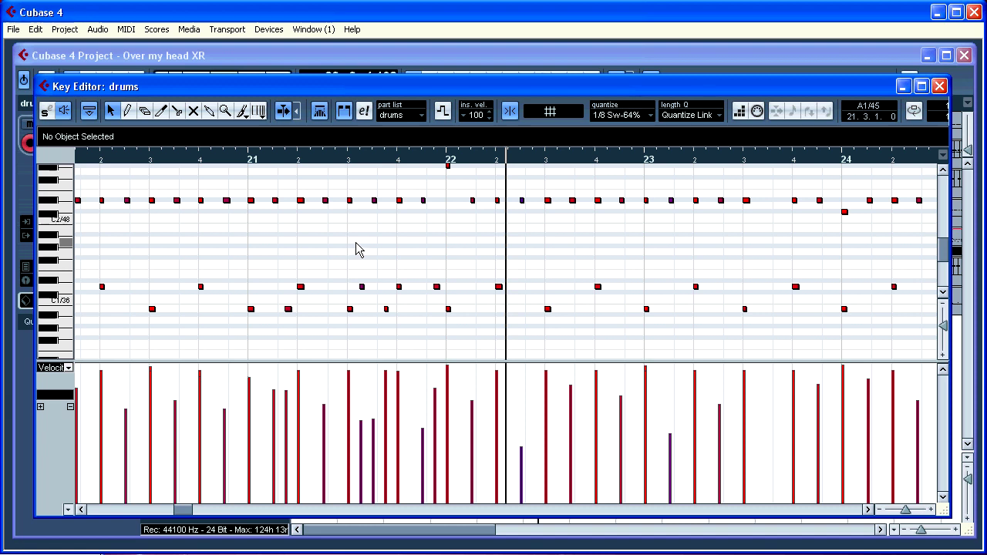
drag(241, 185, 426, 236)
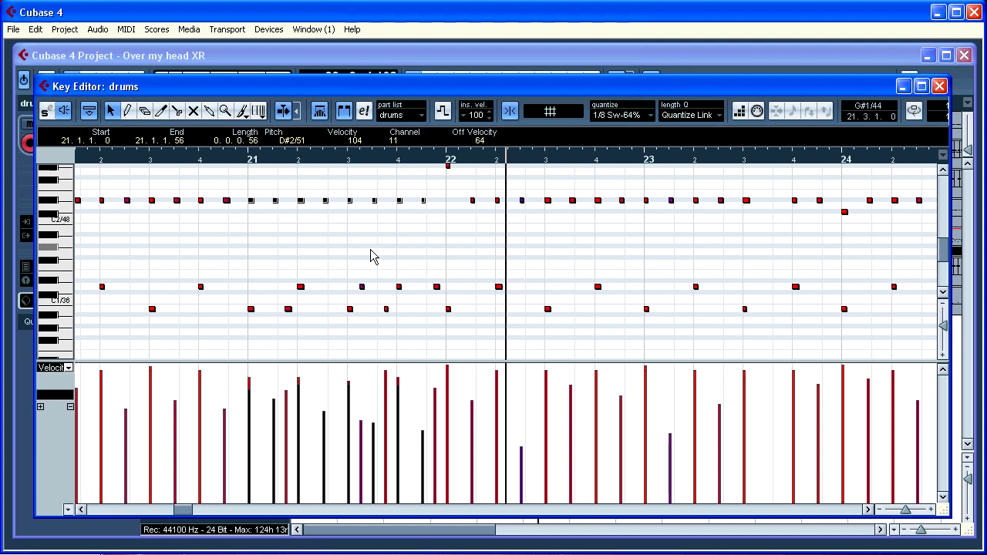
click(370, 257)
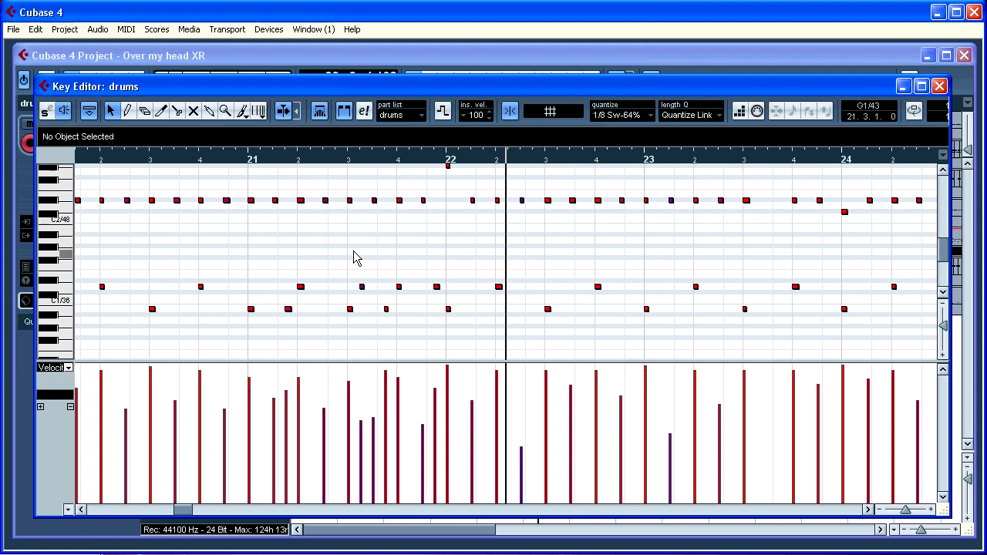
click(938, 86)
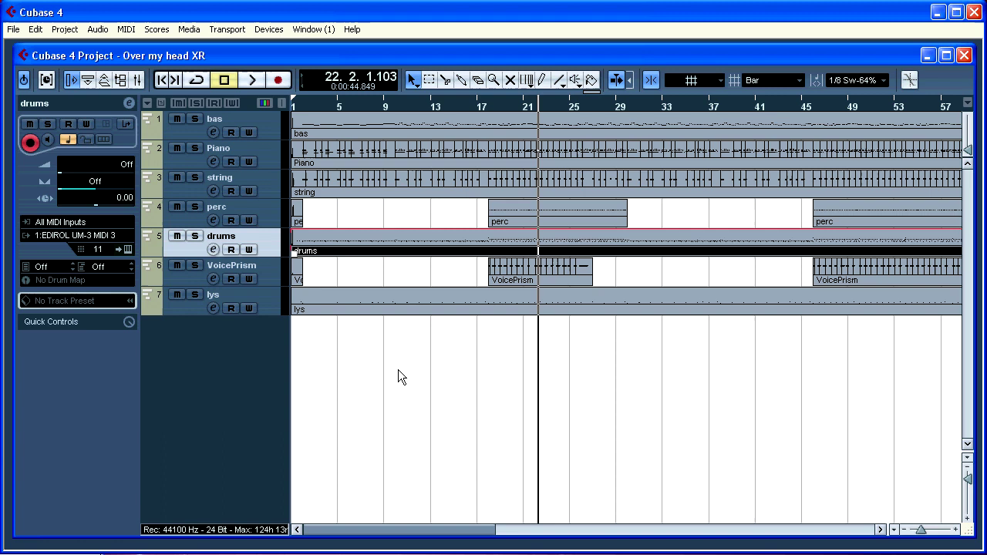
click(397, 369)
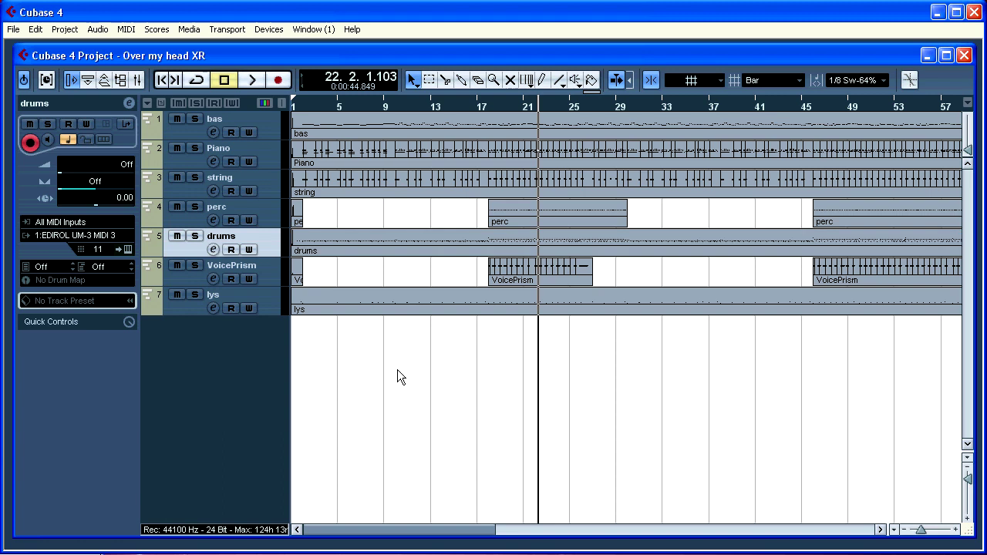
double_click(487, 244)
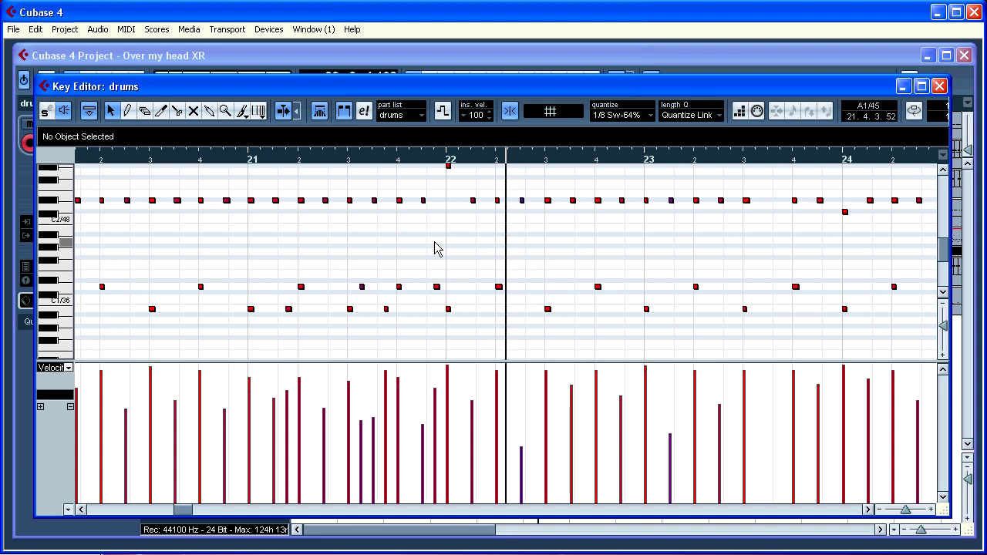
Clear the Logical Editor's old filter and both actions, then add a Type = Note filter
key(ctrl+l)
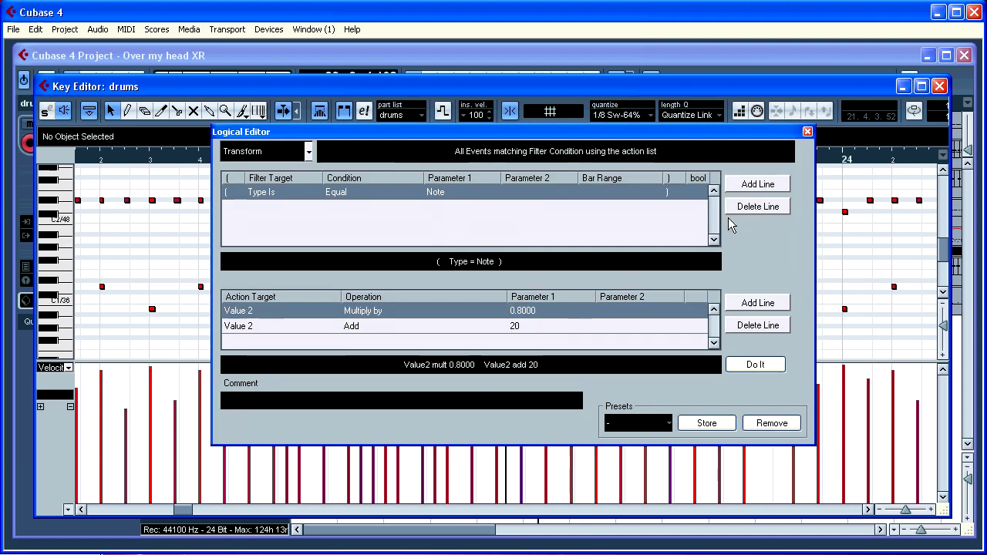
click(754, 208)
click(758, 328)
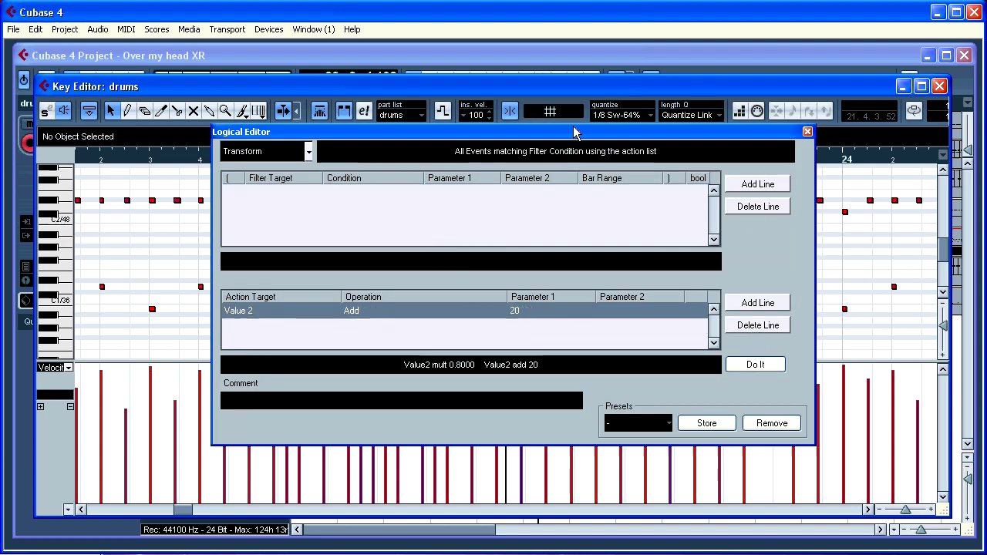
click(738, 339)
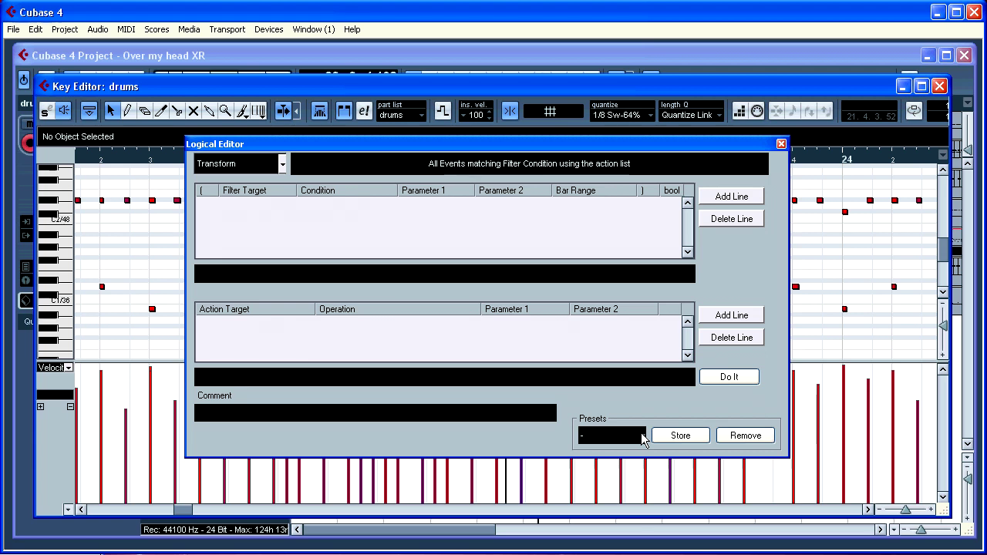
click(733, 199)
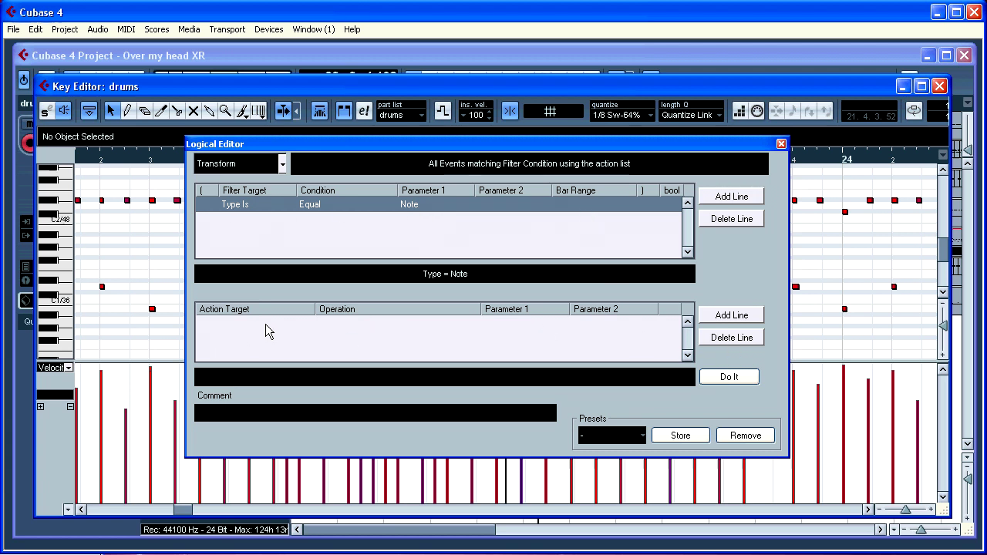
Add a Logical Editor action that adds 15 to Value 2
click(737, 323)
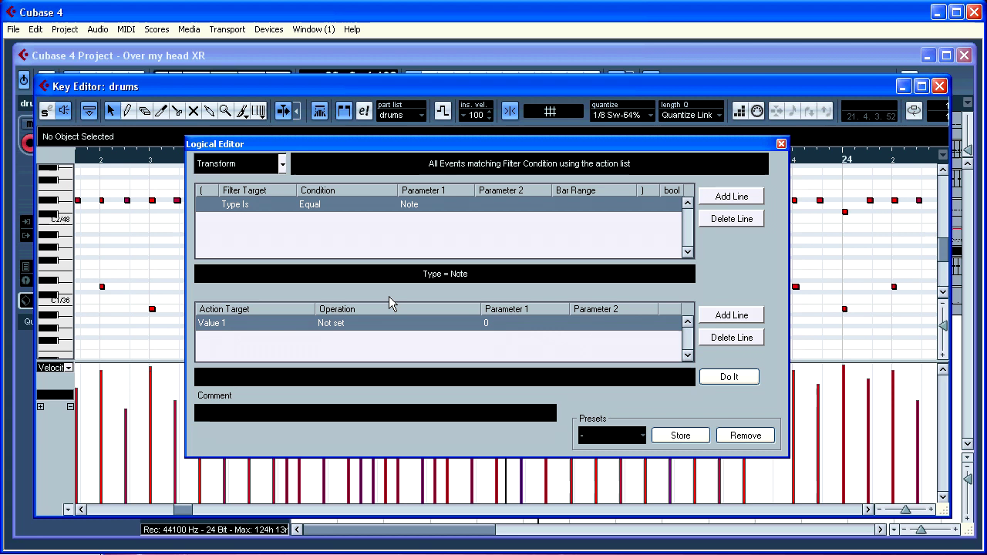
click(218, 324)
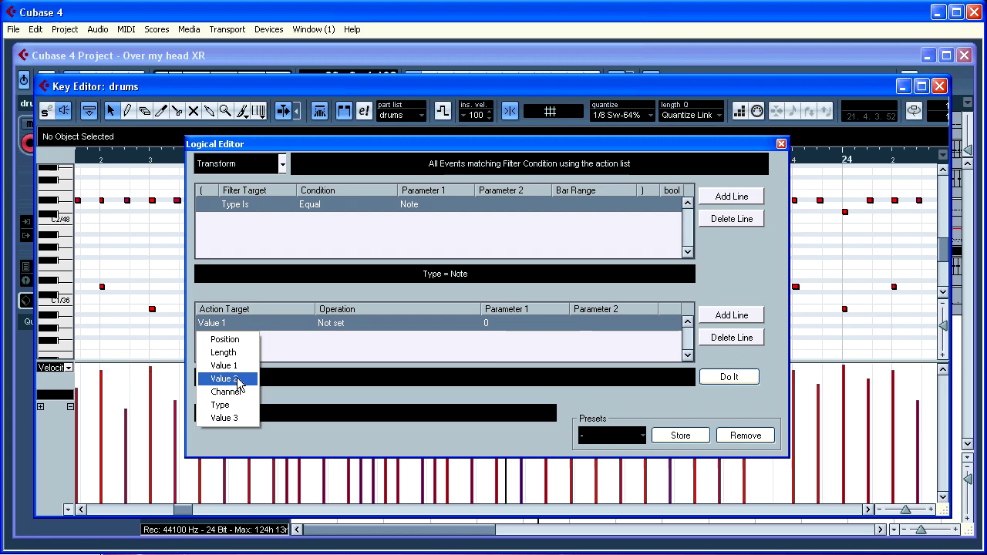
click(237, 379)
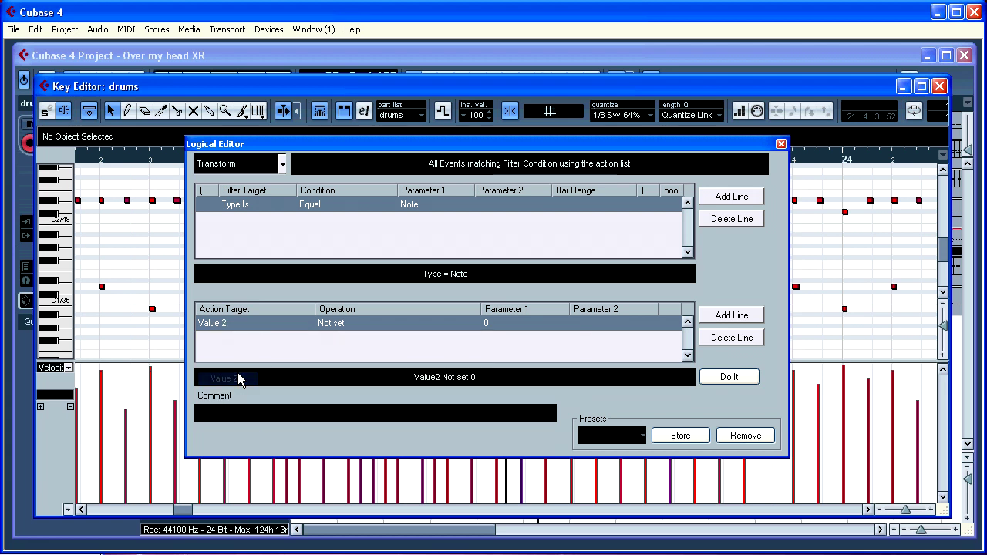
click(339, 322)
click(347, 341)
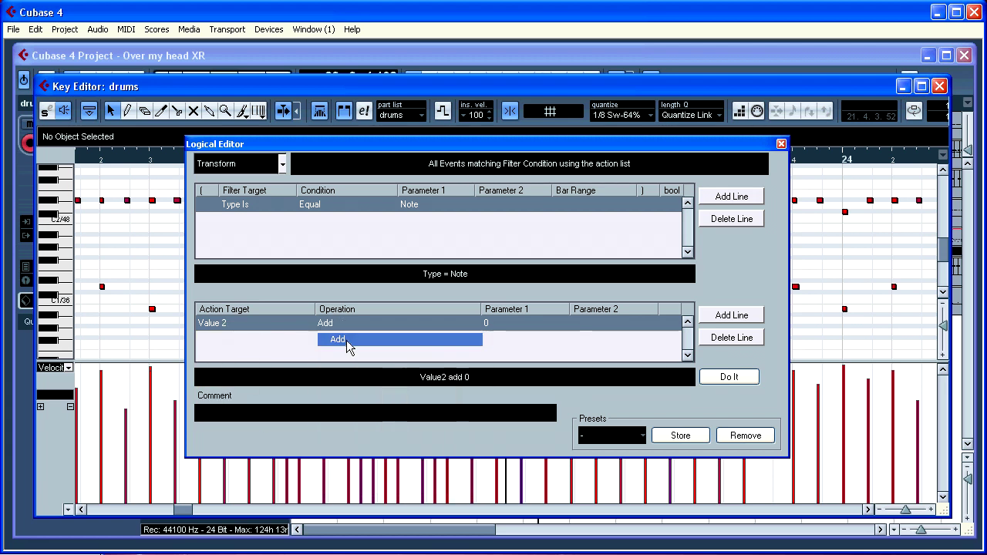
click(499, 327)
text(15)
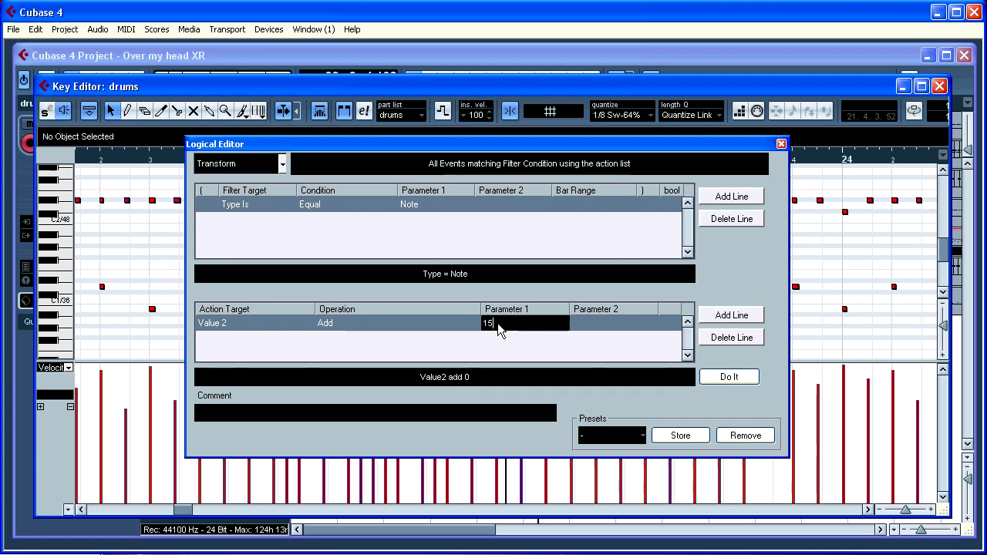
key(Return)
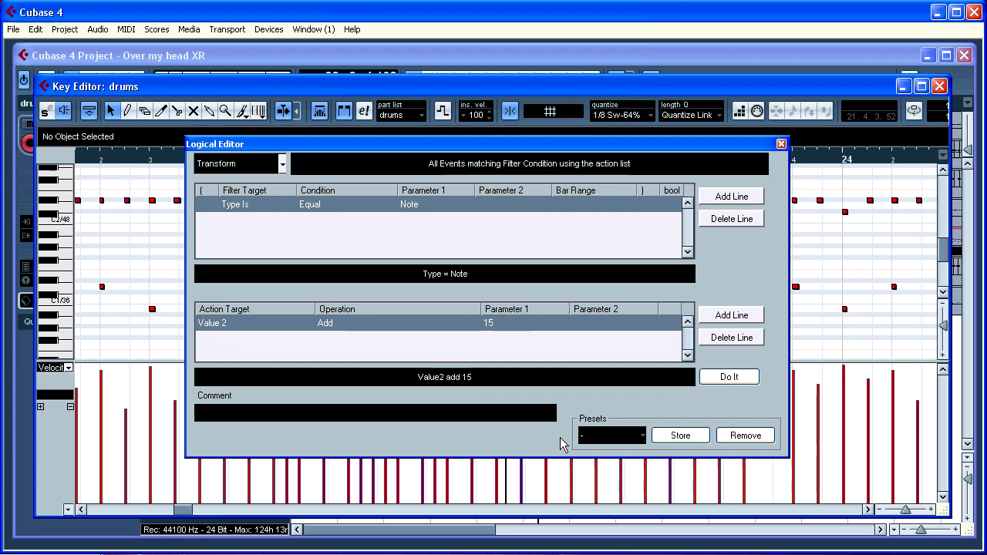
Store the transform as a preset named 'vel + 15'
click(604, 436)
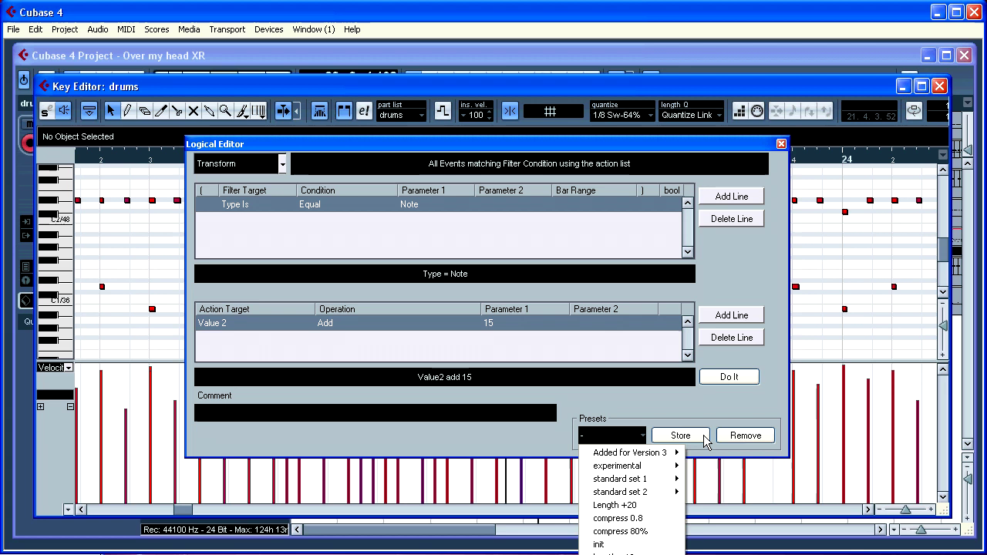
click(698, 435)
click(696, 436)
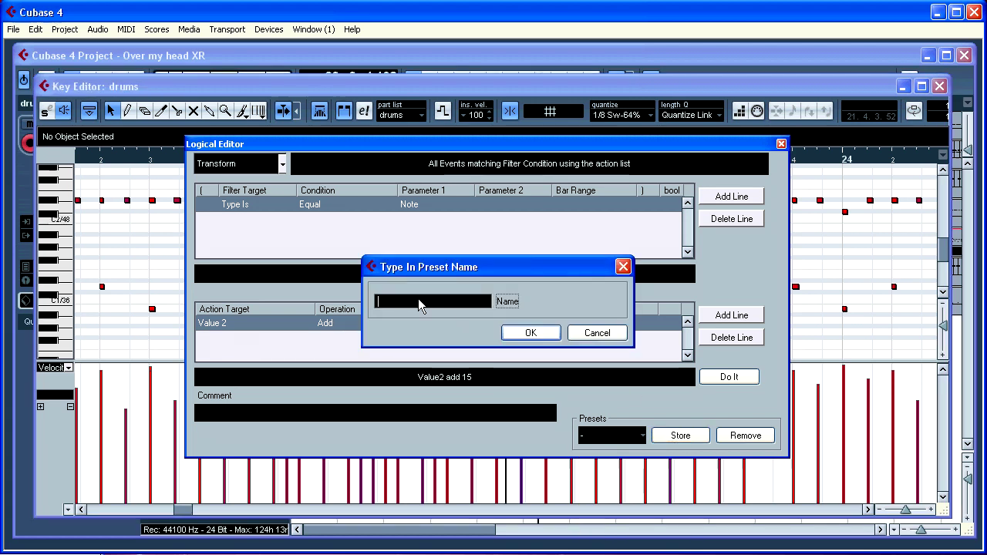
text(vel + 15)
key(Return)
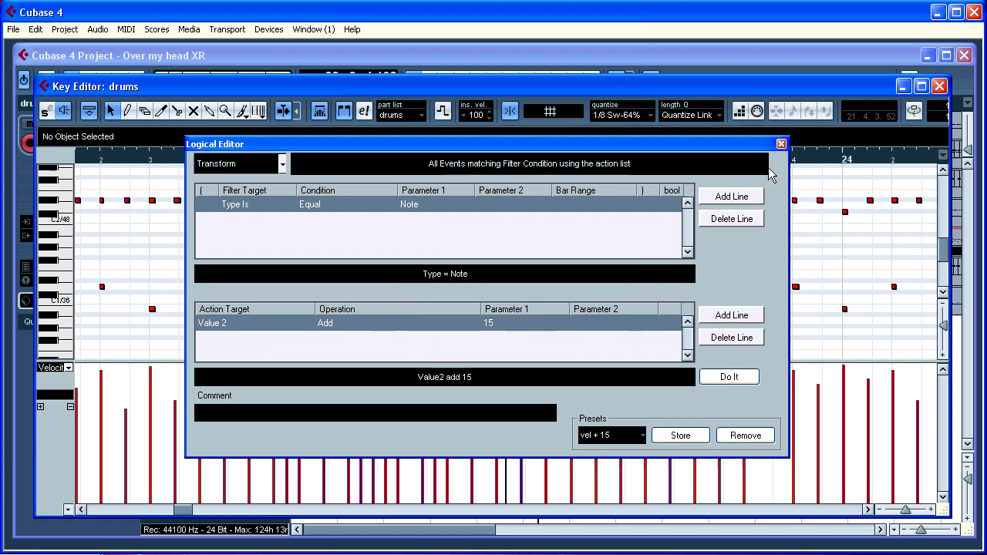
Select the top row of drum notes and apply the vel + 15 transform to them
drag(684, 146, 926, 178)
drag(92, 224, 407, 178)
drag(585, 181, 447, 142)
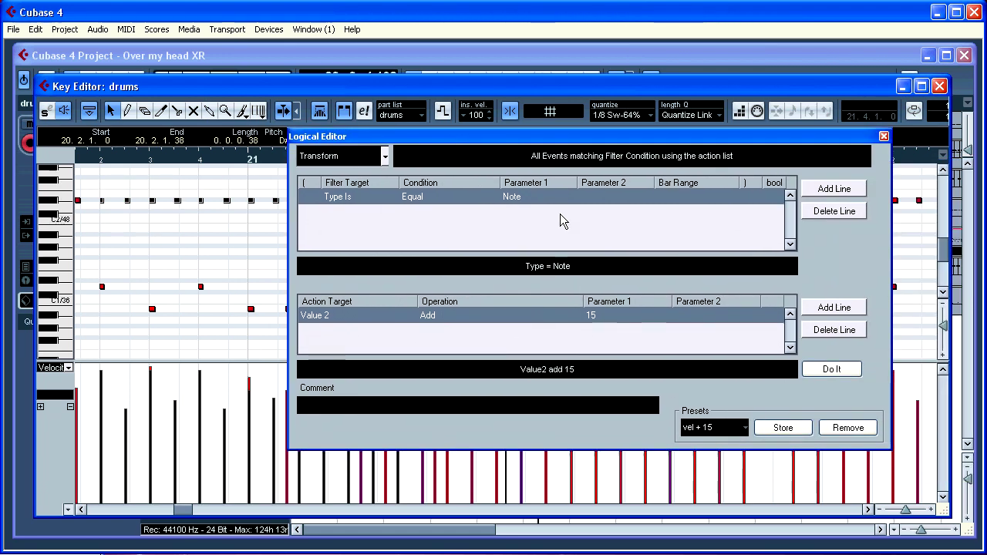
click(845, 368)
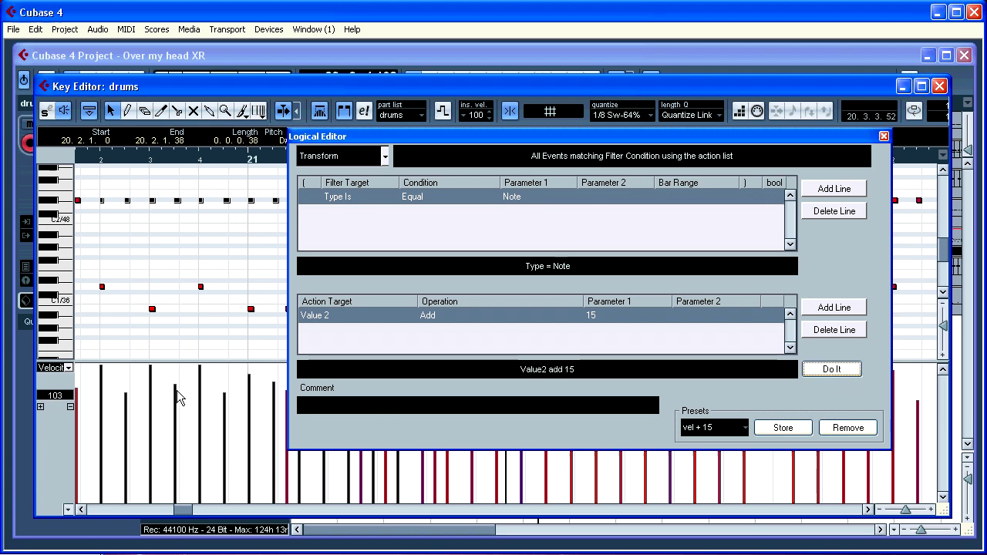
drag(120, 330, 242, 253)
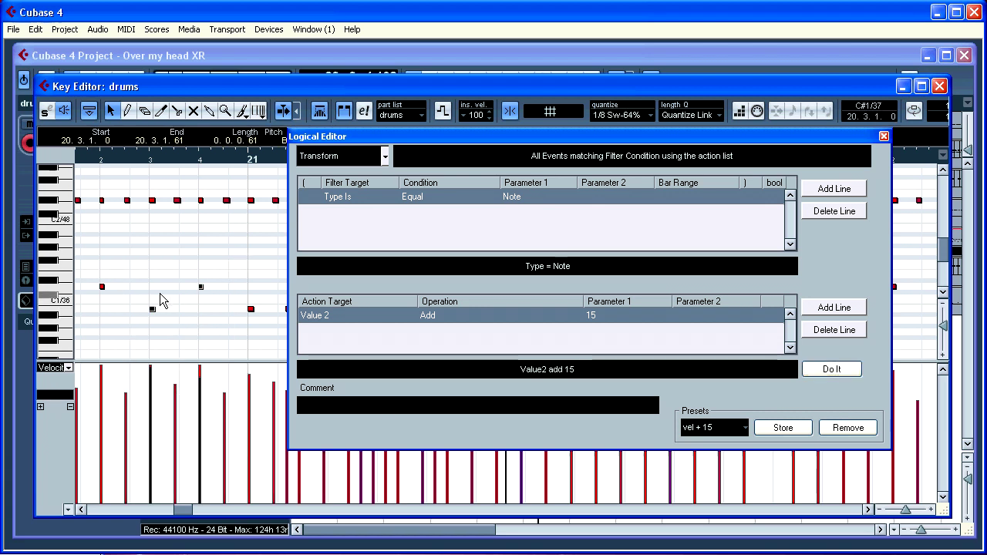
click(176, 314)
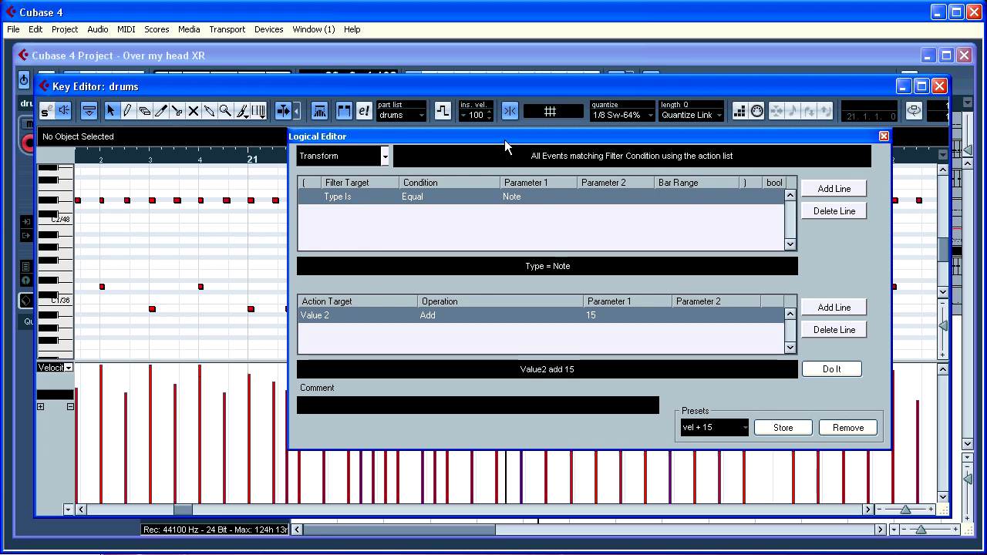
Apply vel + 15 twice to seven notes on the lower rows, then close the Logical Editor
drag(505, 137, 147, 87)
drag(869, 270, 484, 329)
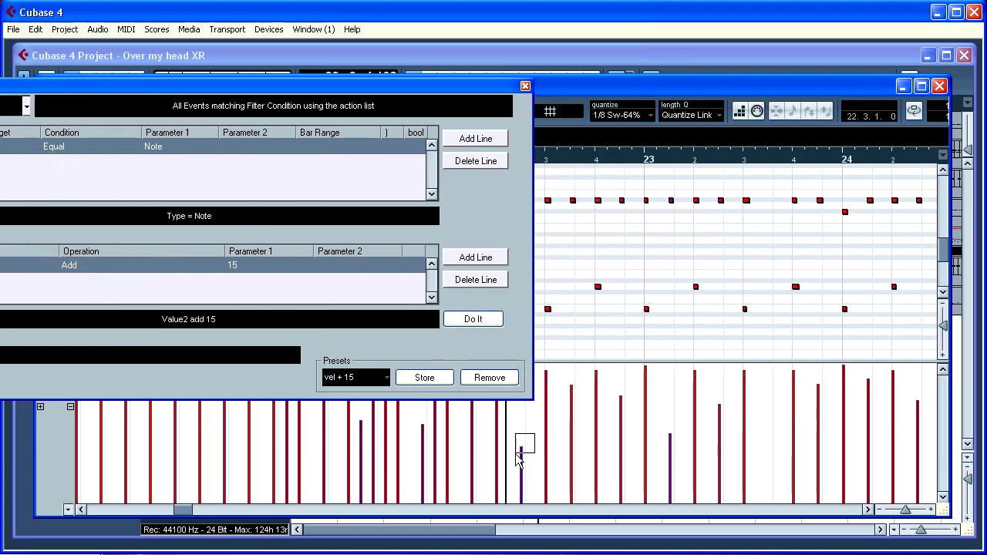
click(466, 318)
click(467, 318)
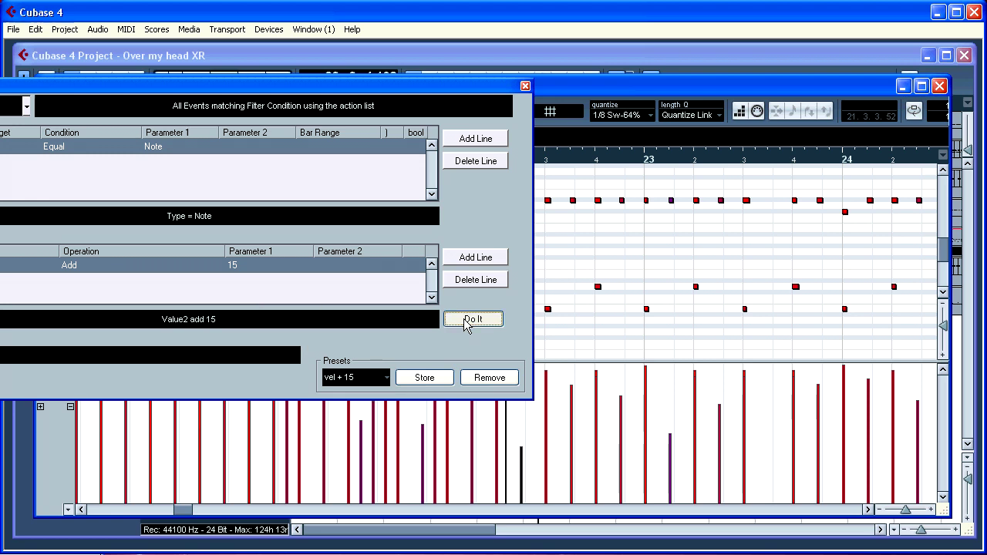
drag(353, 86, 691, 129)
click(860, 120)
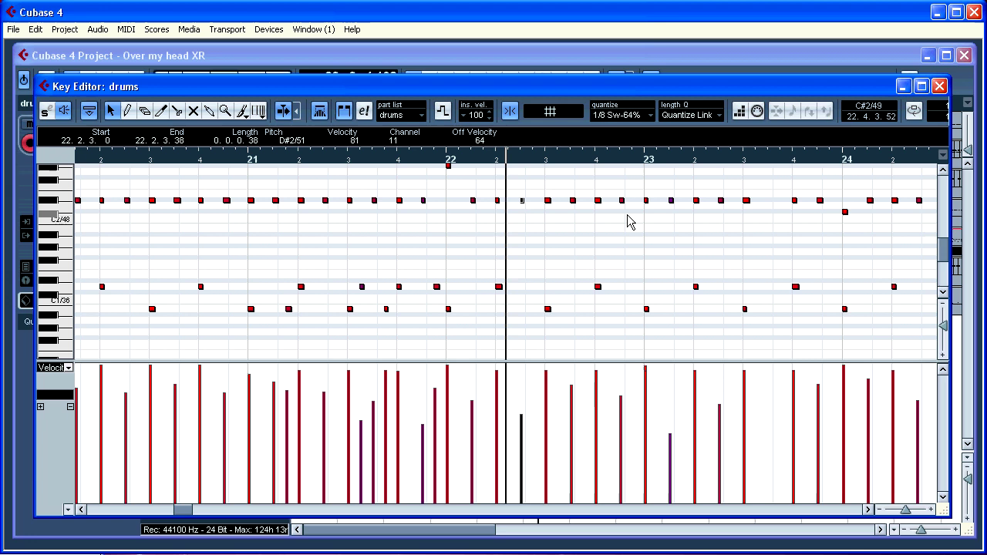
click(424, 239)
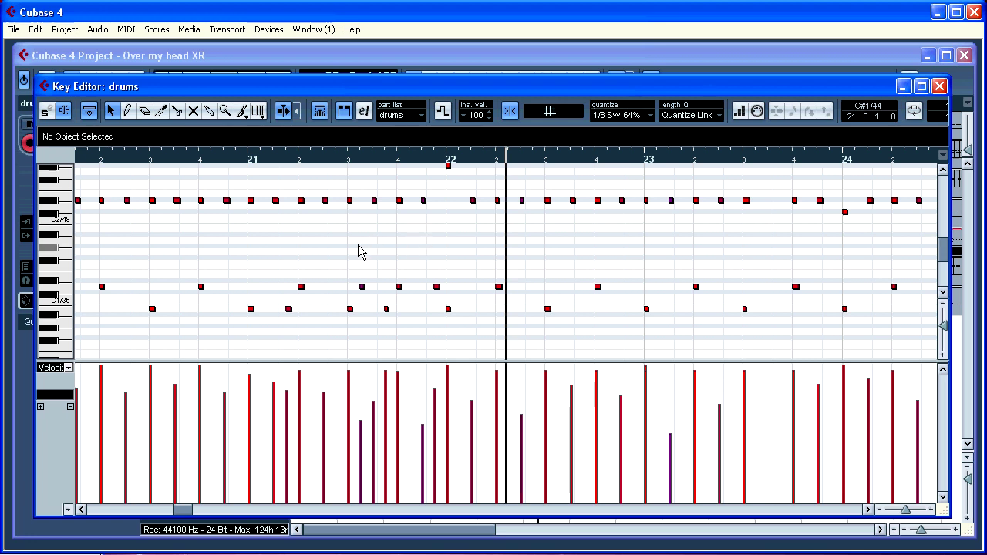
Open Key Commands and test Shift+Q, Shift+W and Shift+A, finding Shift+A unassigned
click(14, 30)
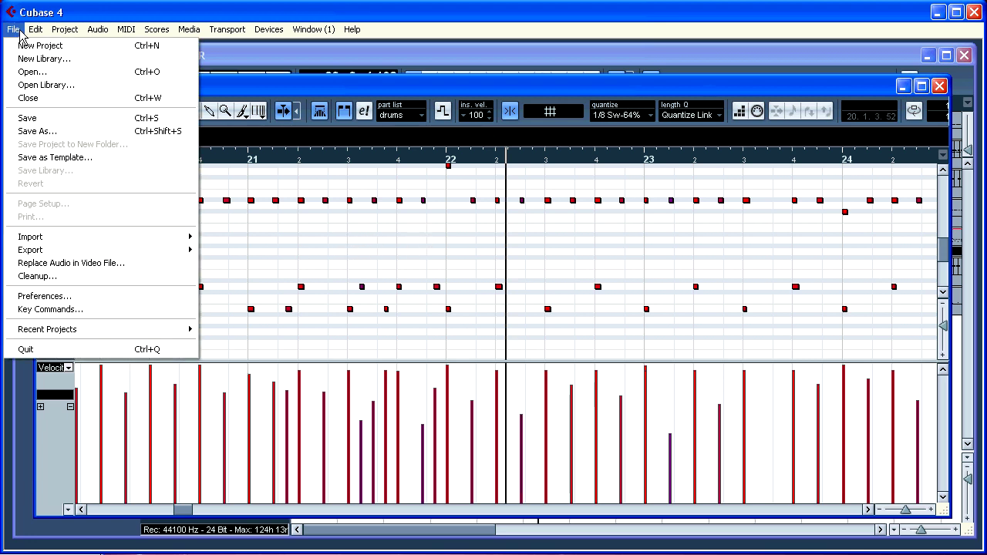
click(112, 311)
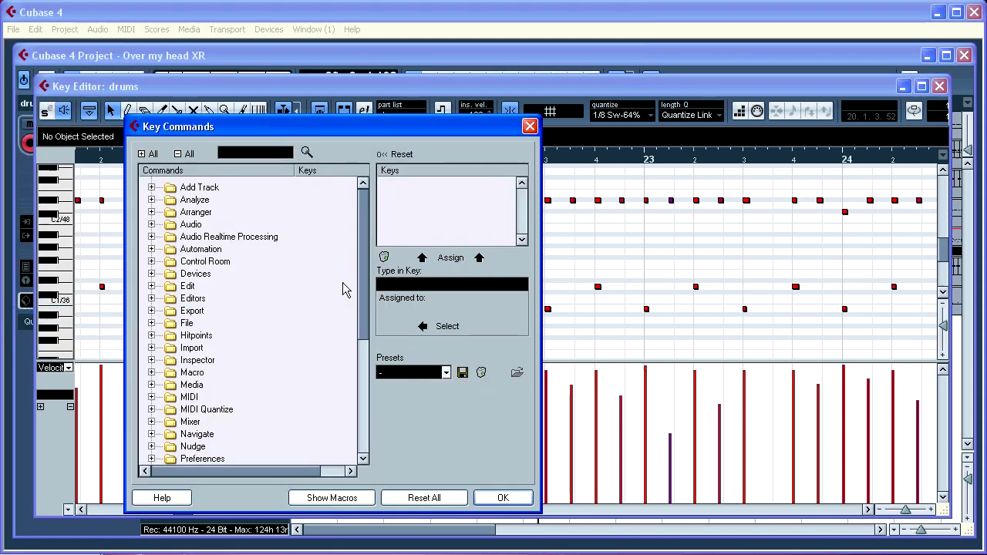
click(414, 282)
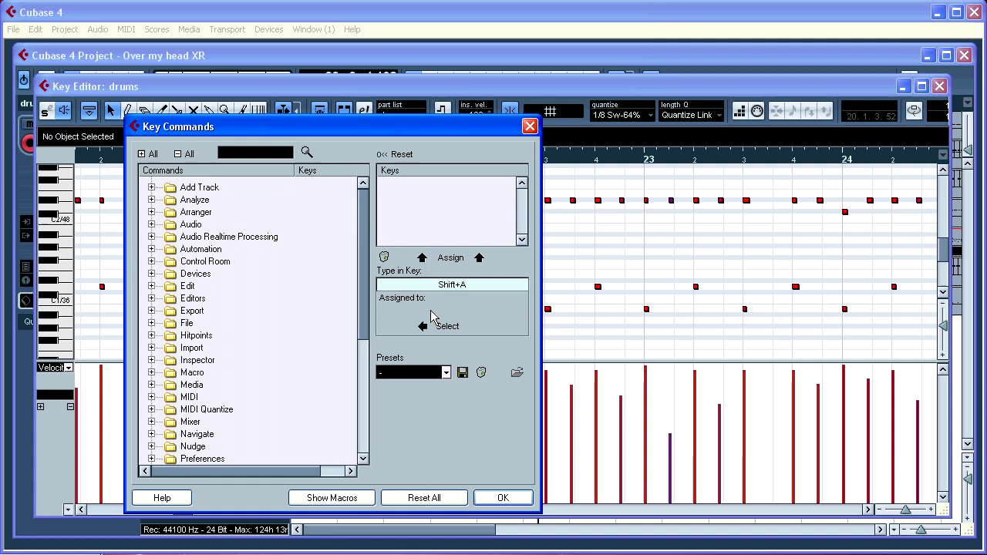
key(shift+q)
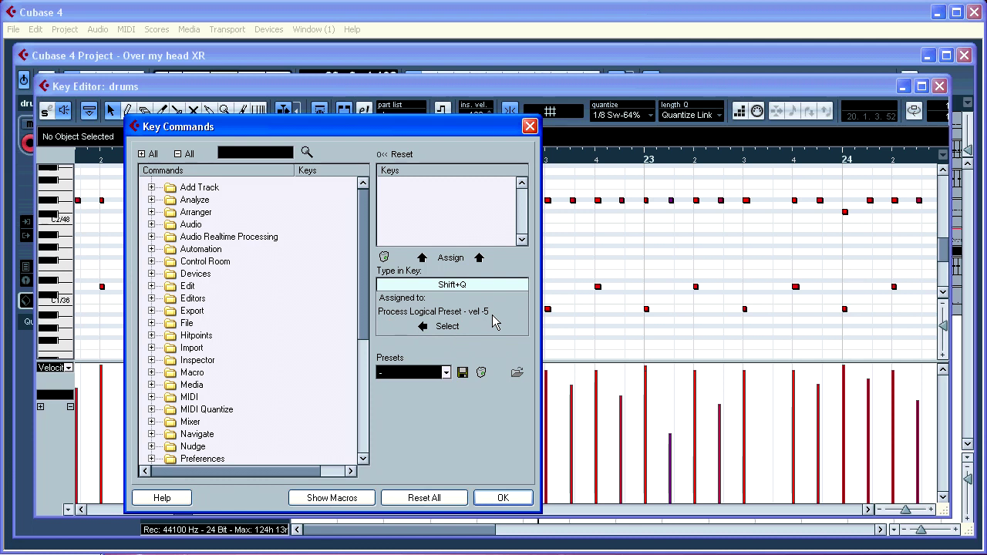
key(shift+w)
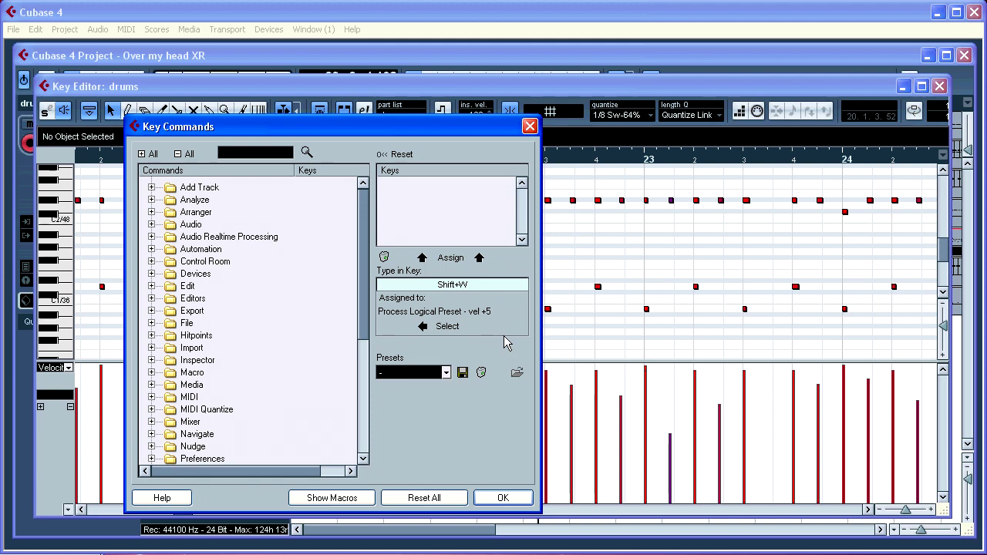
key(shift+a)
drag(366, 294, 365, 369)
Assign Shift+A to the Process Logical Preset 'vel + 15' and confirm with OK
click(152, 353)
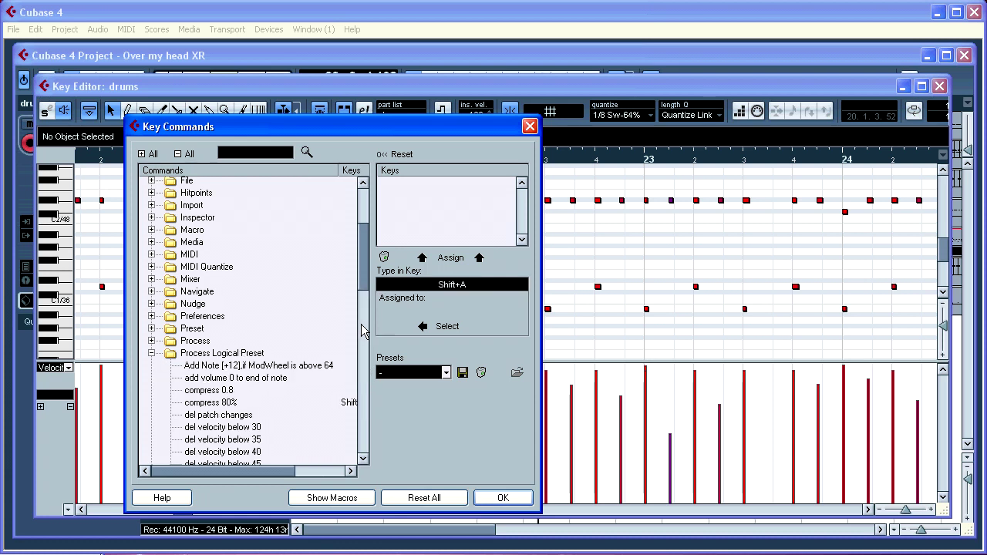
drag(366, 279, 373, 404)
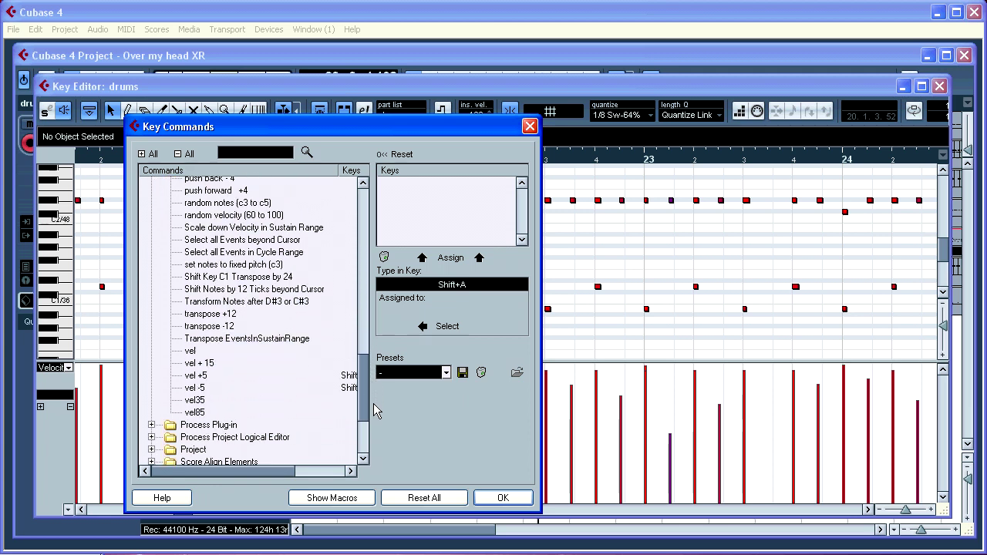
click(202, 363)
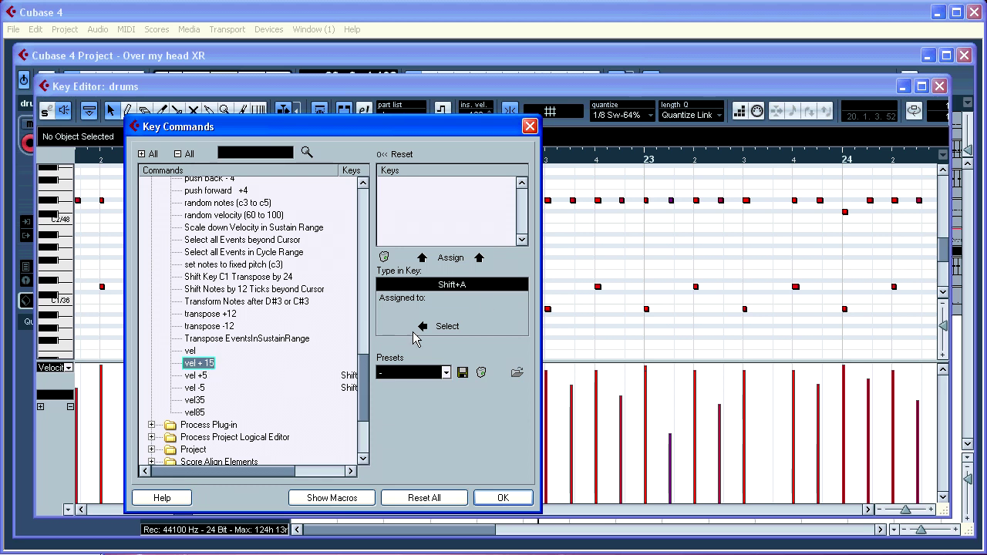
click(458, 259)
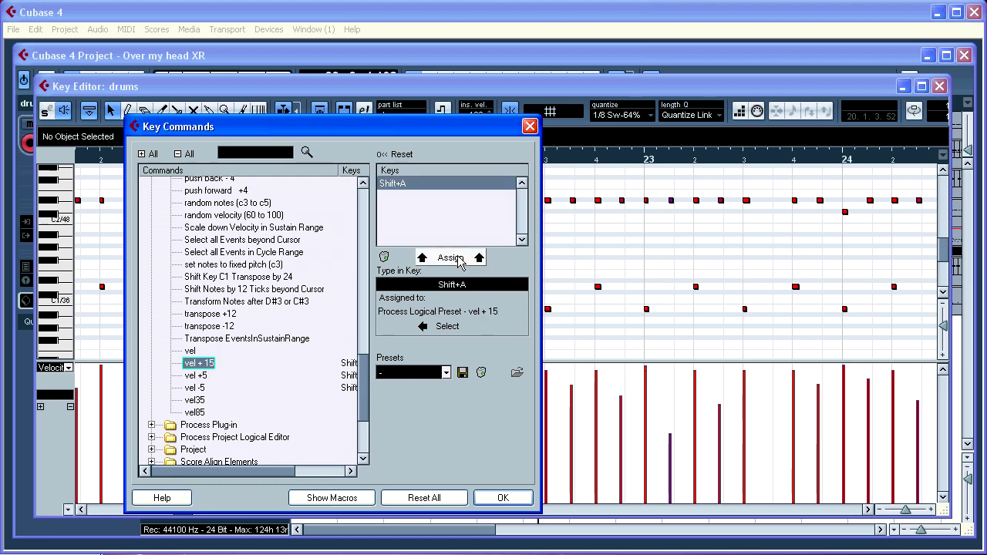
click(503, 498)
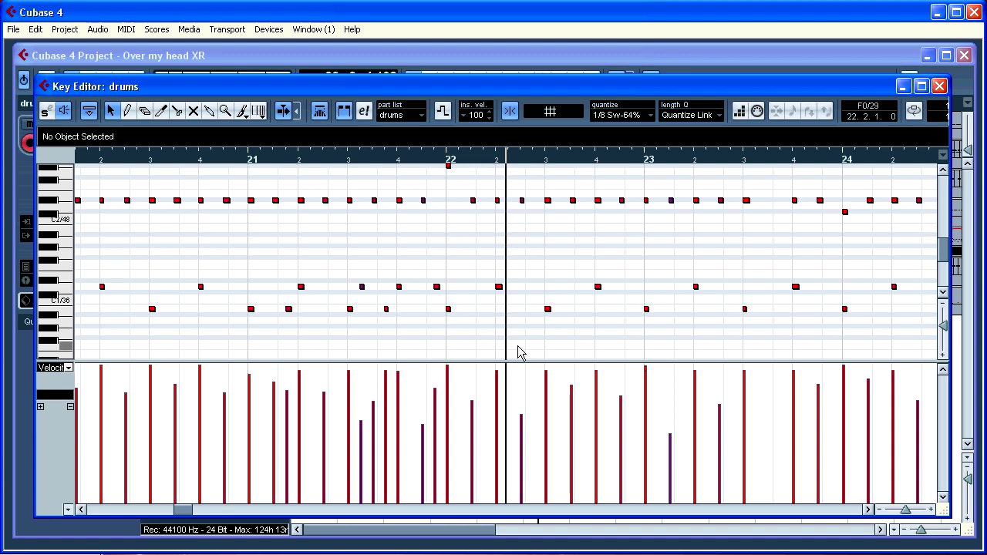
Raise a bar-23 drum note's velocity with the vel + 15 shortcut, then close the editor and play
click(668, 449)
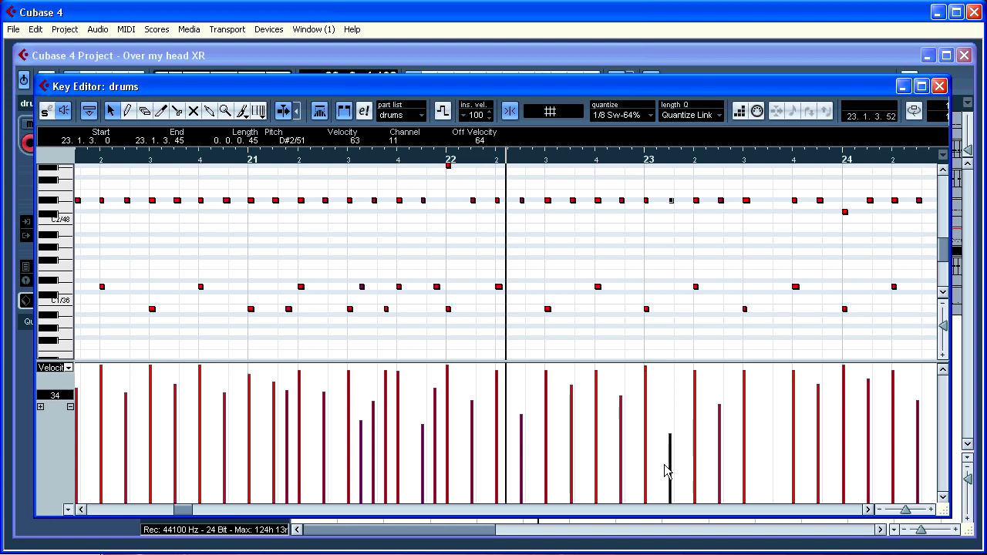
key(ctrl+Up)
click(397, 261)
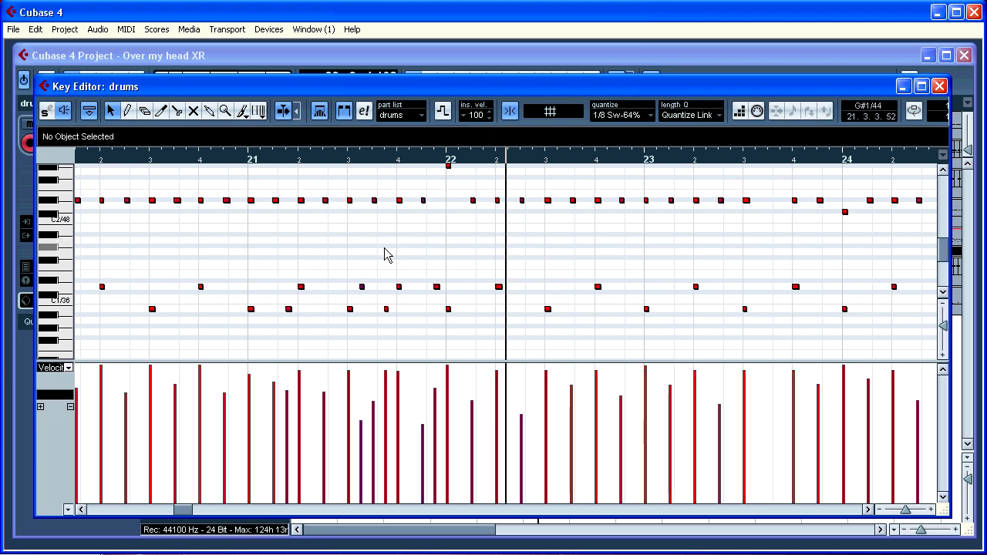
click(939, 86)
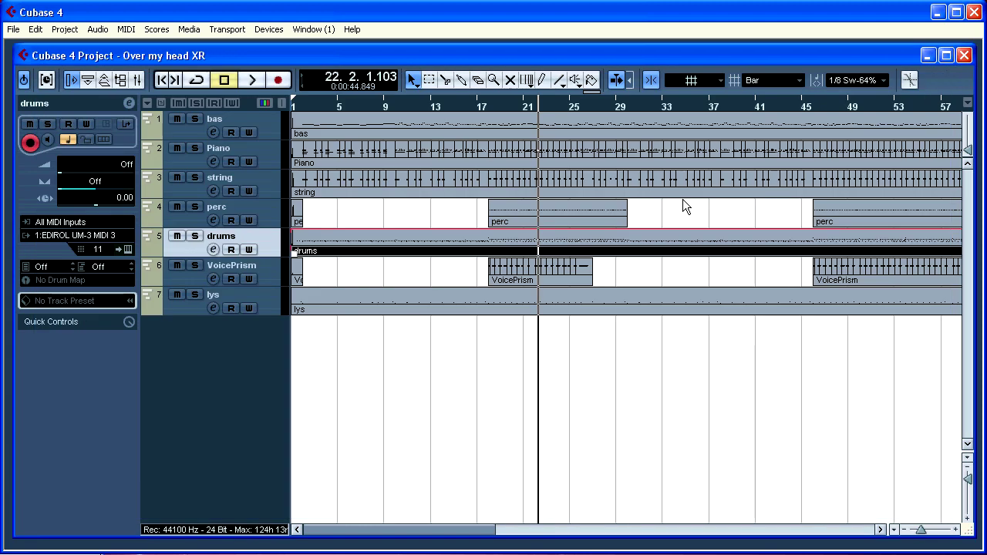
key(space)
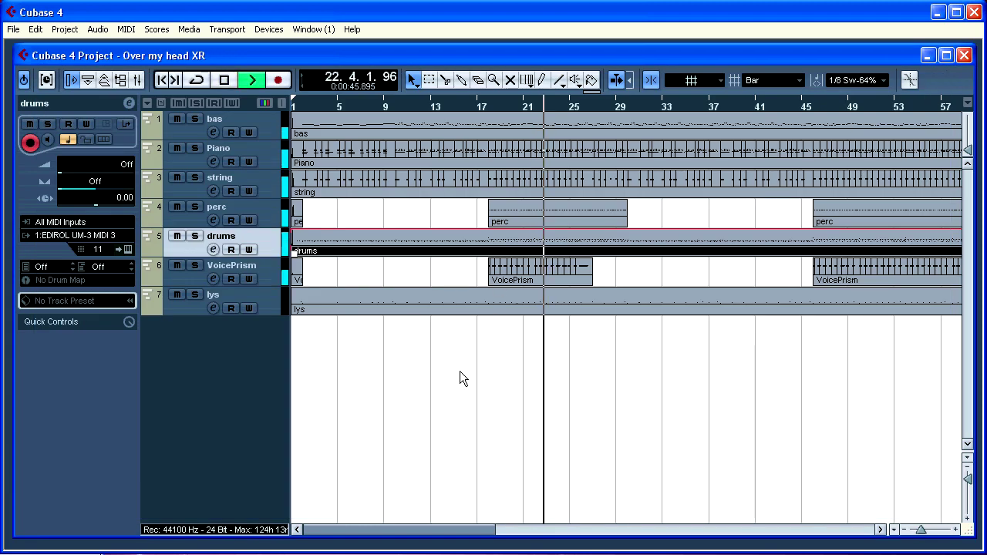